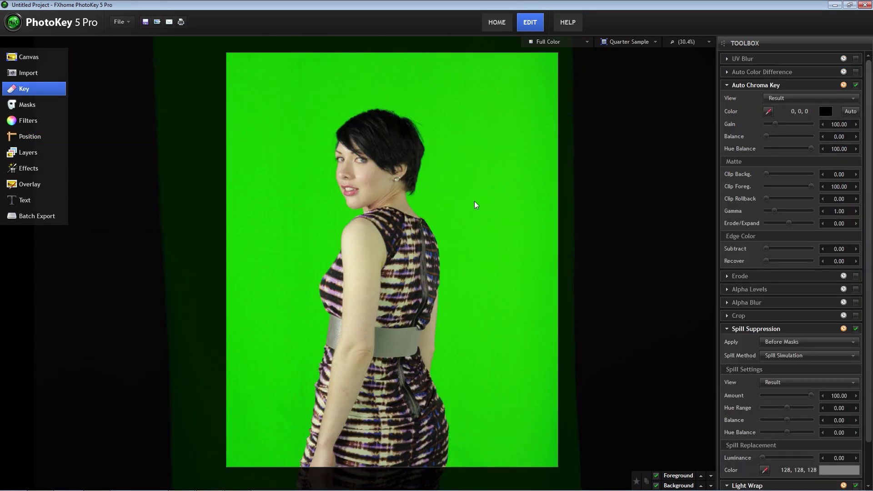
Auto-key the green screen and add a Defocus blur to the background
click(850, 113)
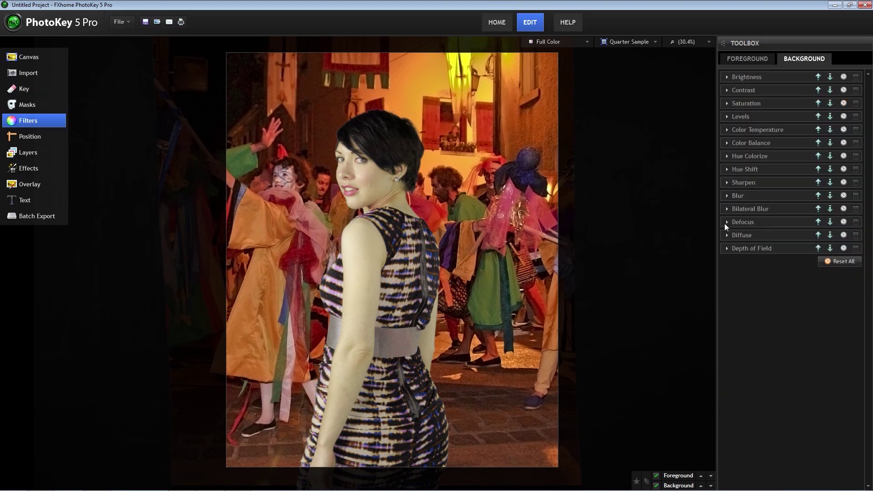
click(727, 222)
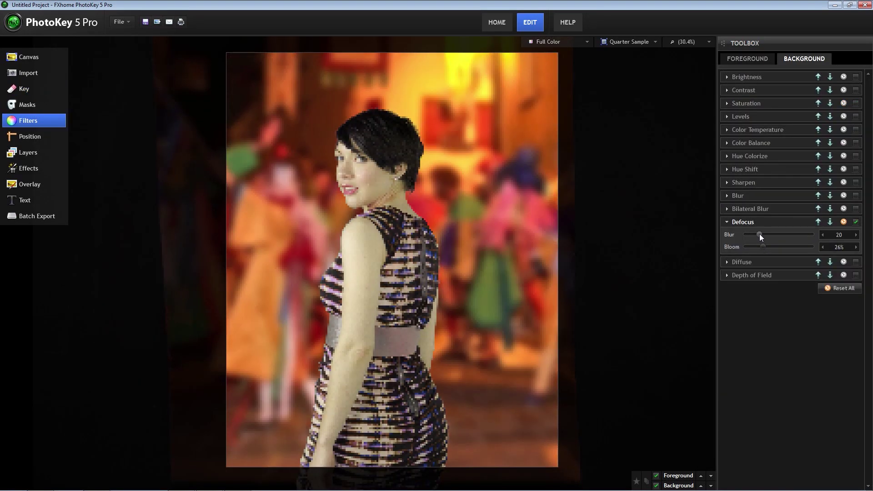
Apply foreground Levels with black point 20% and white point 92%
click(730, 117)
drag(746, 129, 756, 131)
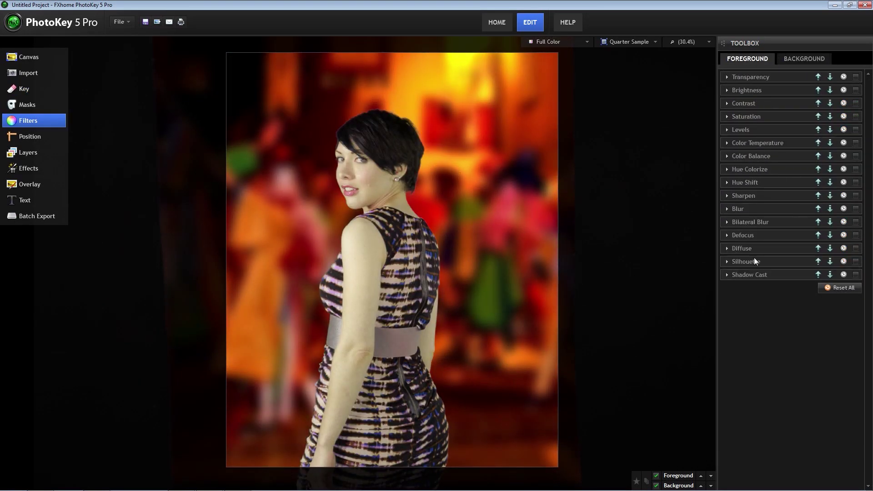
click(727, 130)
drag(744, 142, 759, 143)
drag(813, 154, 807, 153)
Set the woman's saturation to 1.20, add a lighter Bilateral Blur and Color Temperature 5200K
click(727, 117)
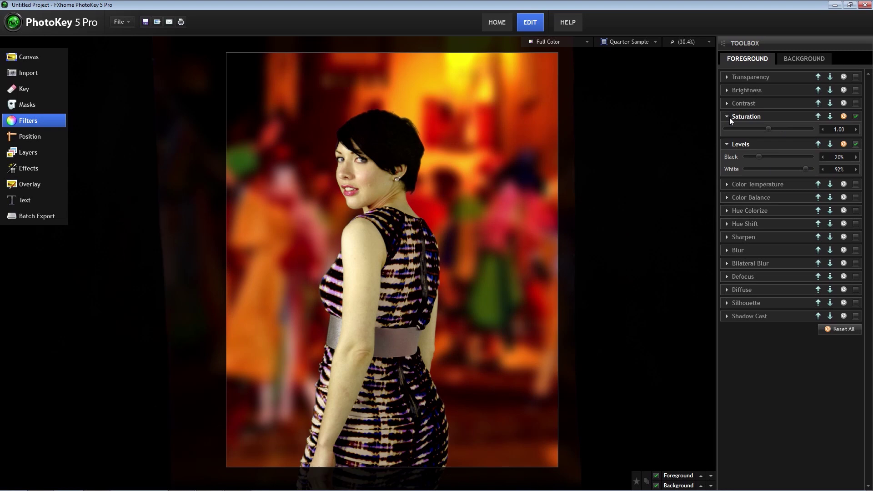
drag(769, 130, 781, 129)
click(728, 263)
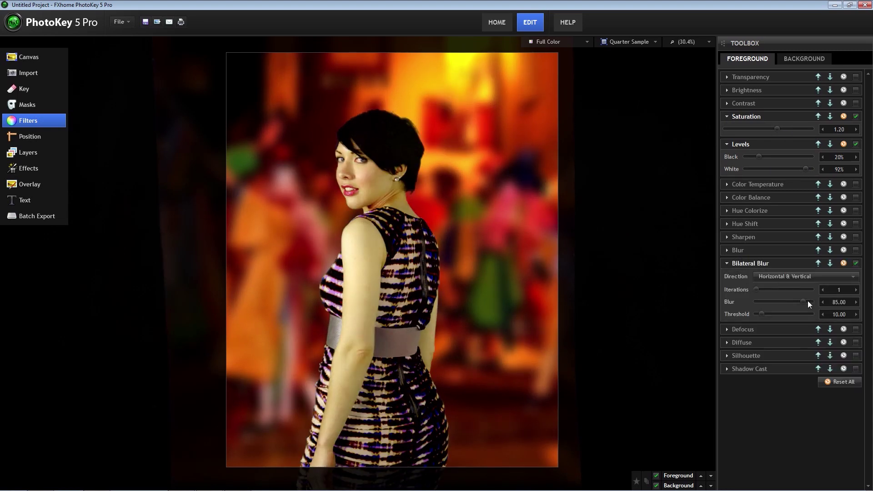
drag(808, 302, 791, 301)
click(753, 185)
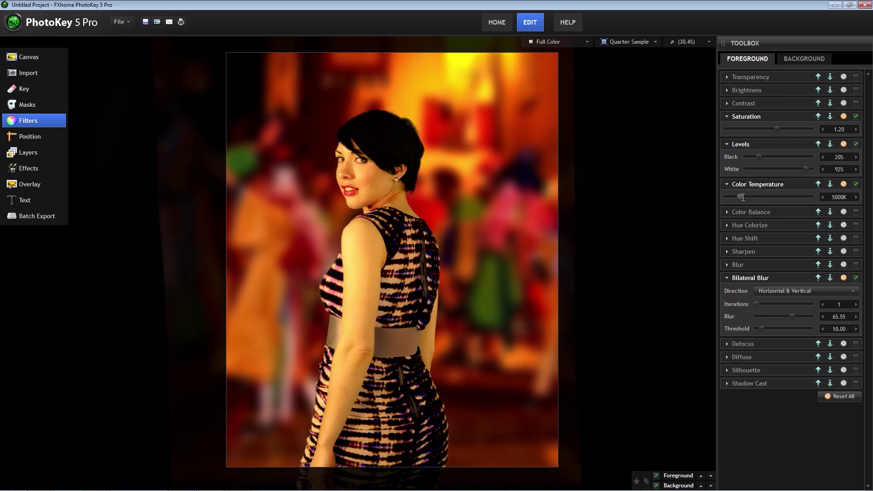
double_click(836, 197)
Import sample9.JPG as the foreground image
text(520)
click(28, 186)
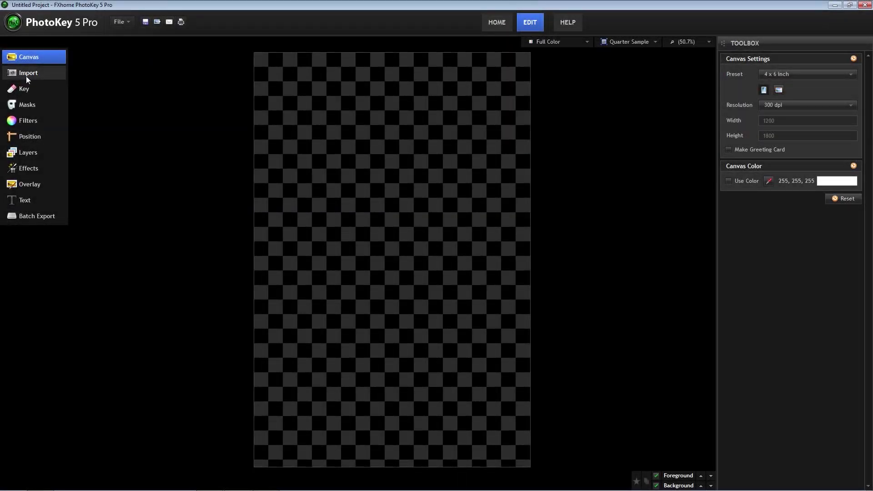
click(28, 75)
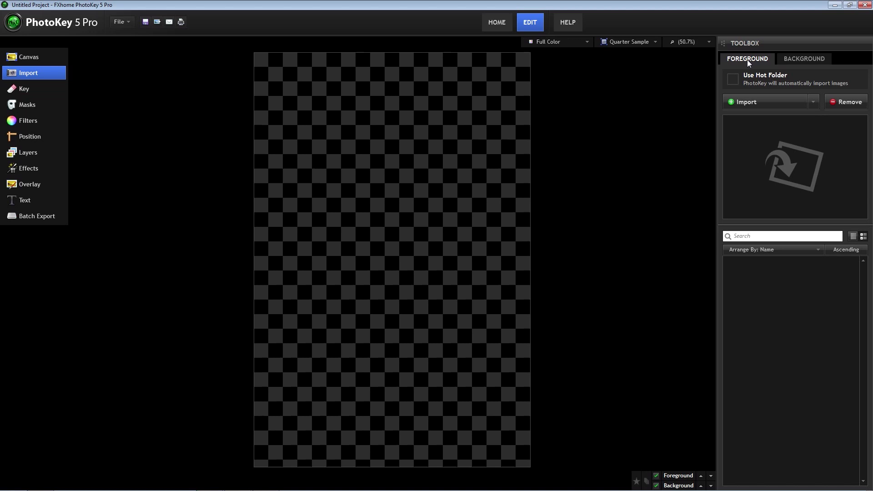
click(752, 102)
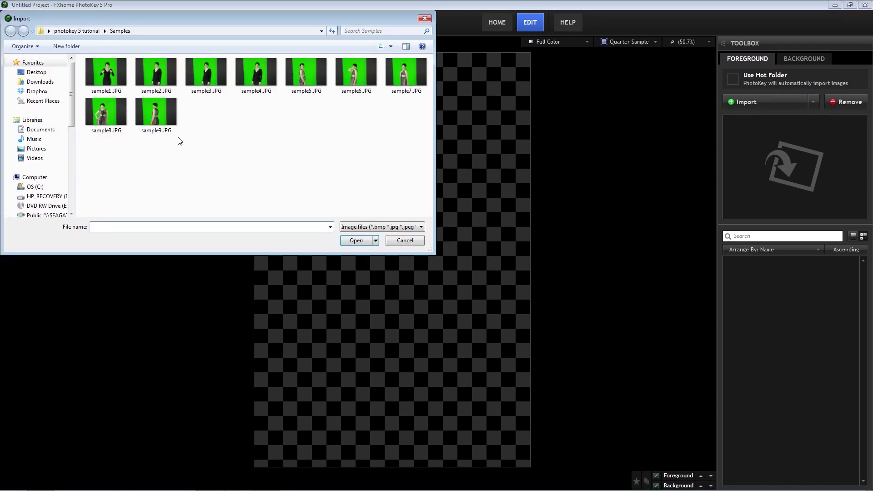
click(157, 112)
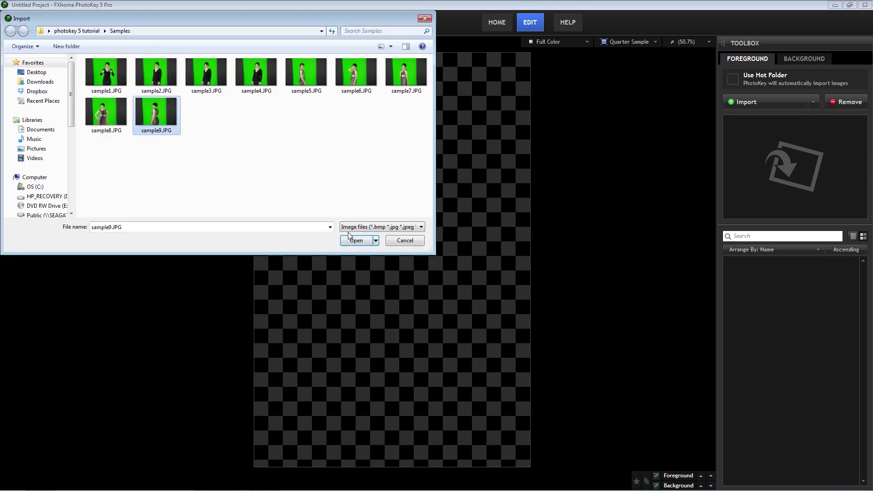
click(362, 242)
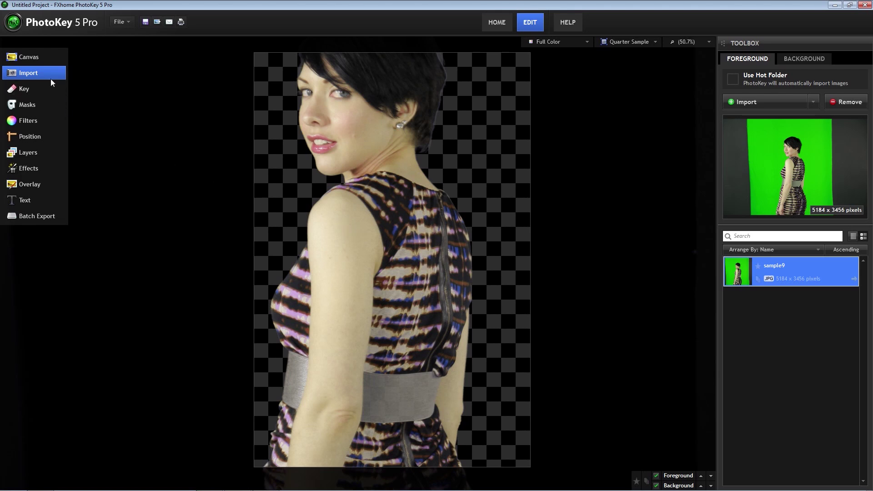
Change the canvas to the 8 x 10 inch preset size
click(19, 59)
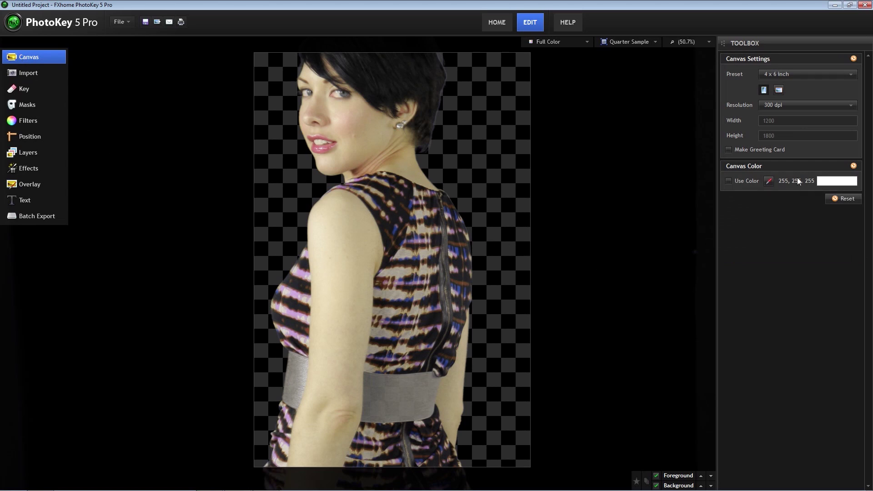
click(853, 78)
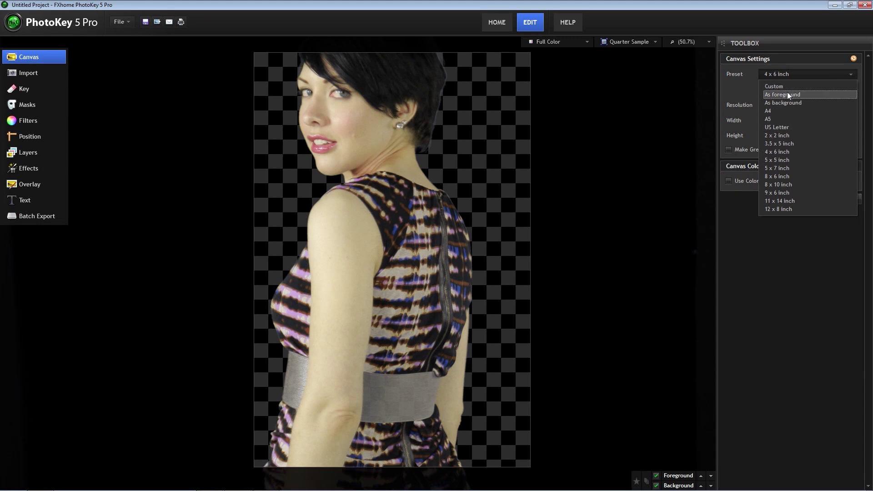
click(776, 183)
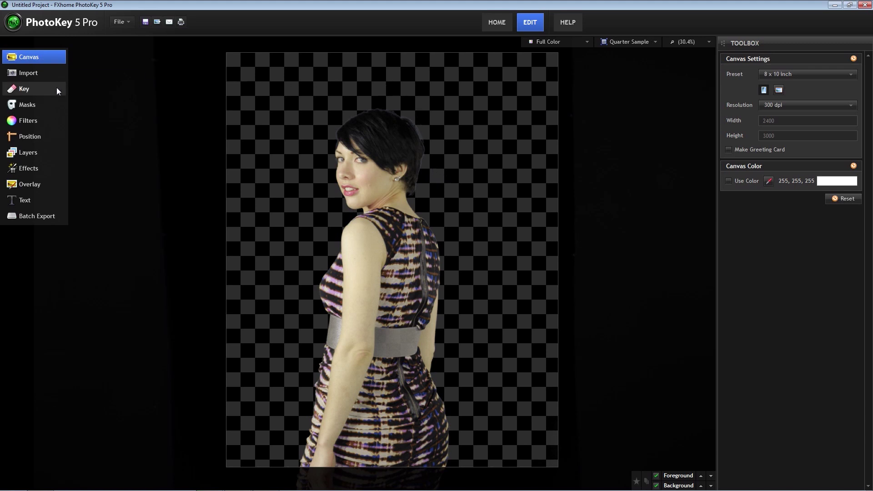
click(29, 91)
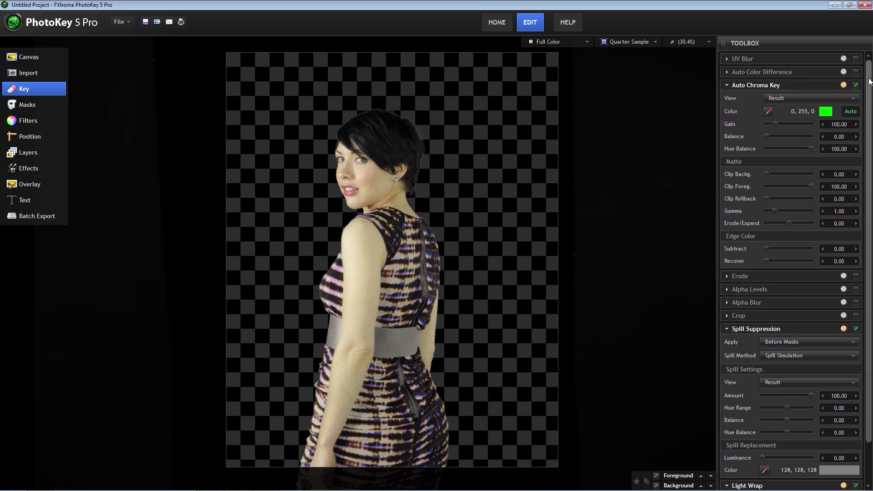
Set the chroma key's Erode/Expand to -2 and Edge Color Subtract to 45
mouse_move(870, 81)
mouse_down()
mouse_move(869, 121)
mouse_move(870, 73)
mouse_up()
click(838, 223)
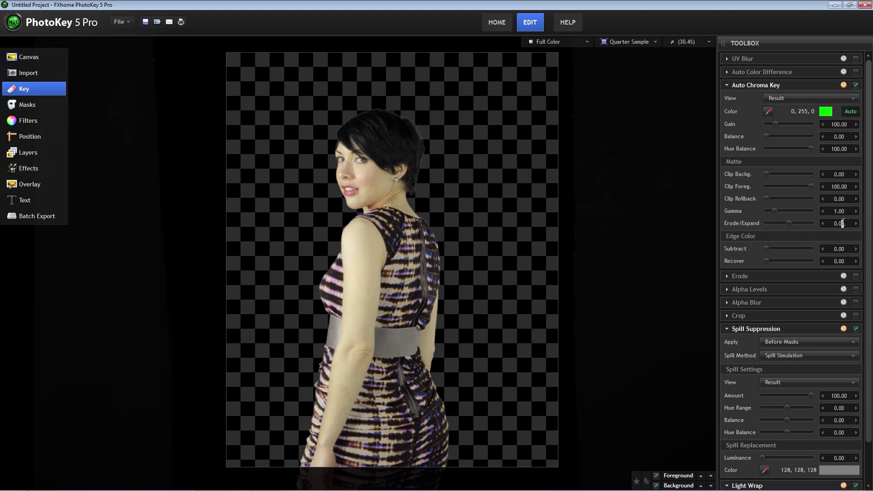
text(-2)
key(Return)
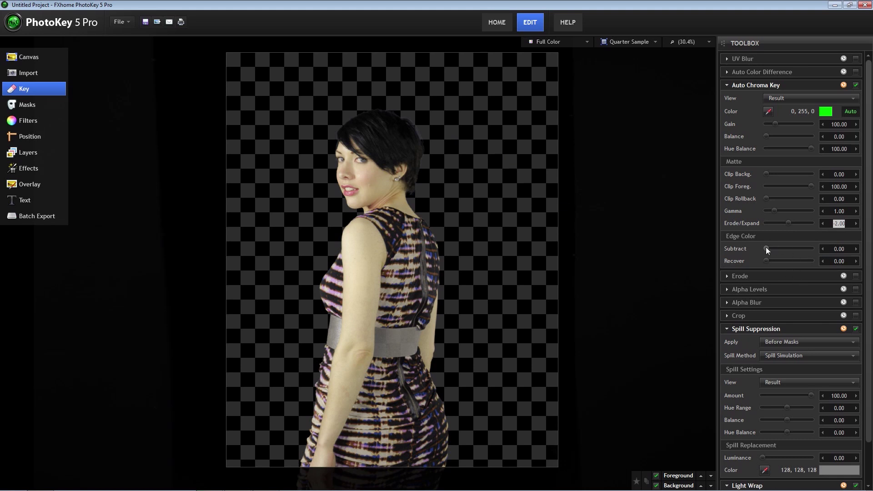
click(835, 248)
text(45)
key(Return)
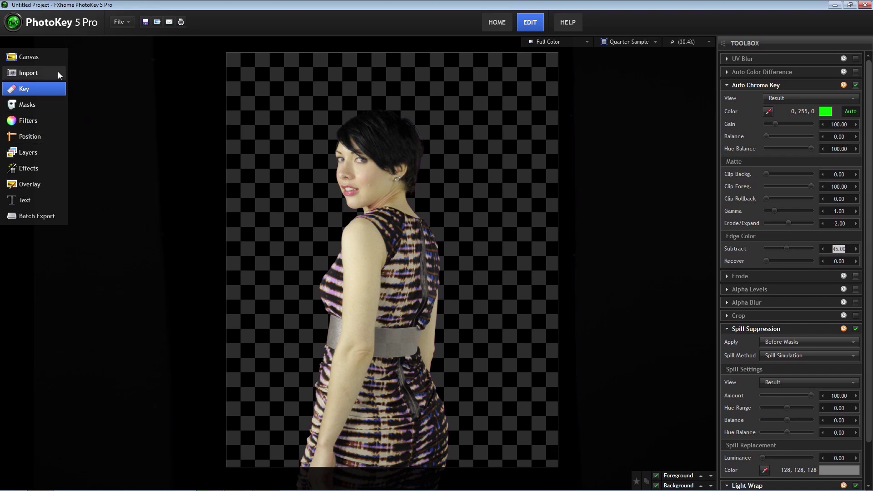
Import holiday (3).jpg as the background image behind the woman
click(23, 74)
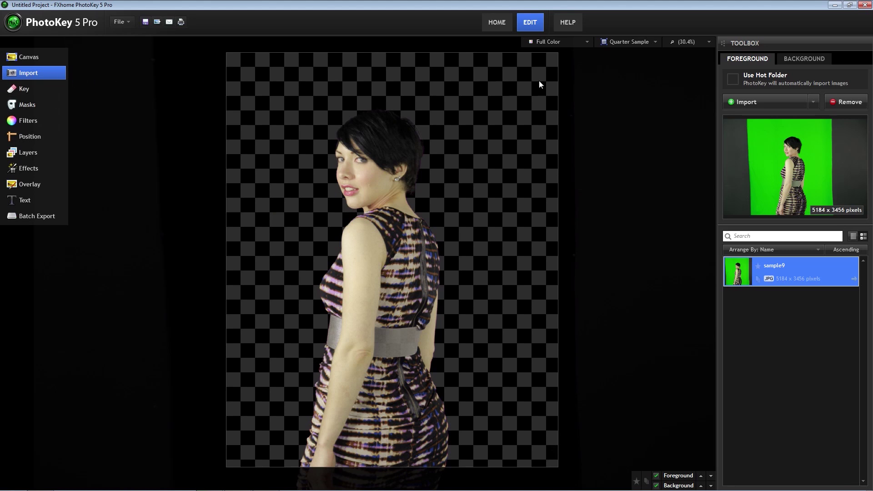
click(804, 58)
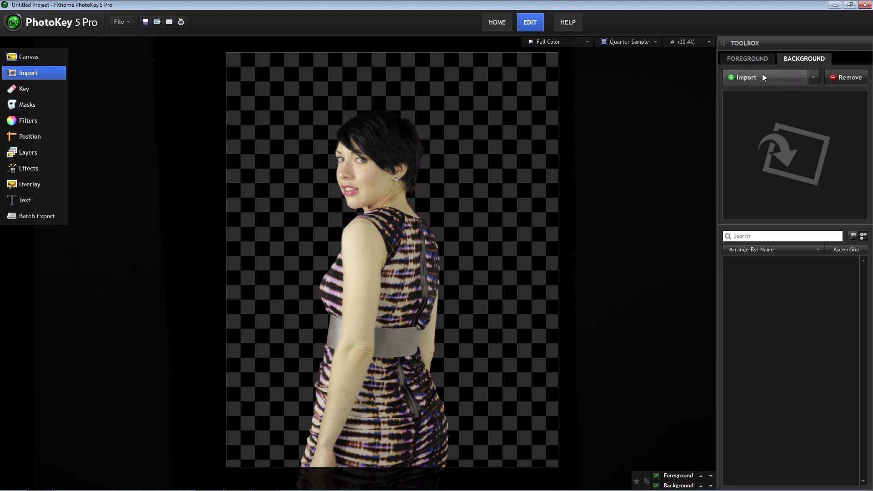
click(745, 77)
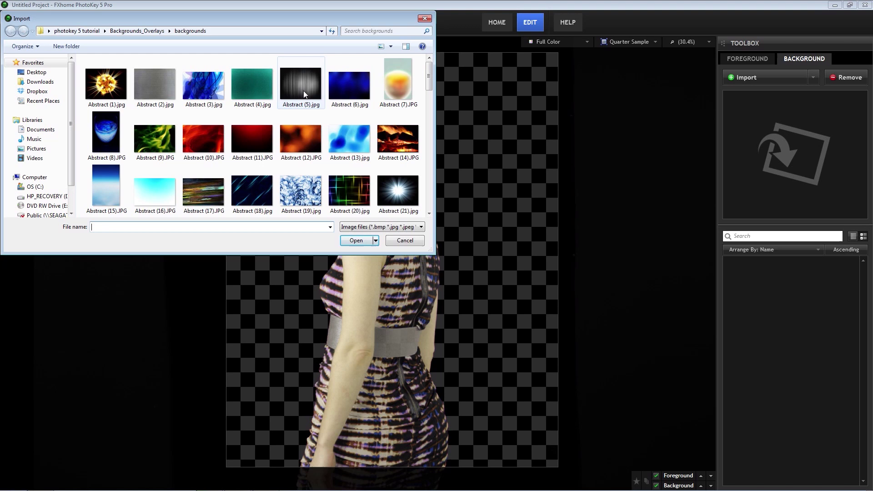
drag(429, 80, 430, 118)
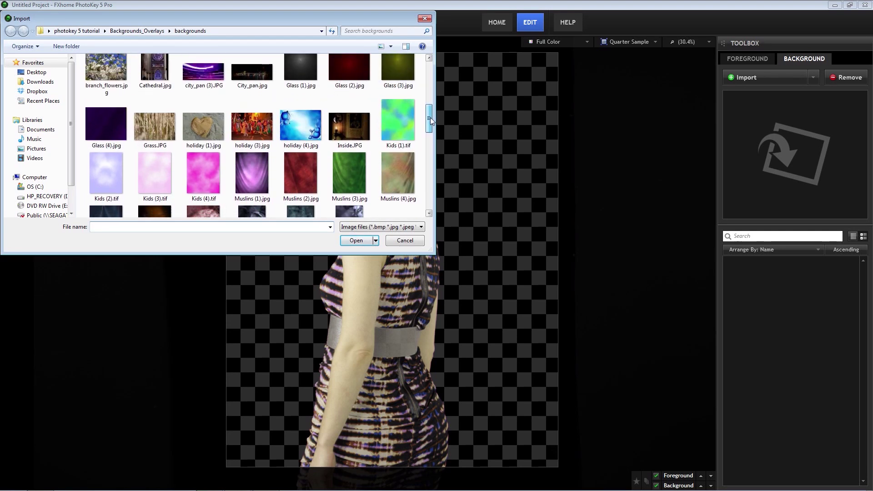
click(252, 127)
click(359, 241)
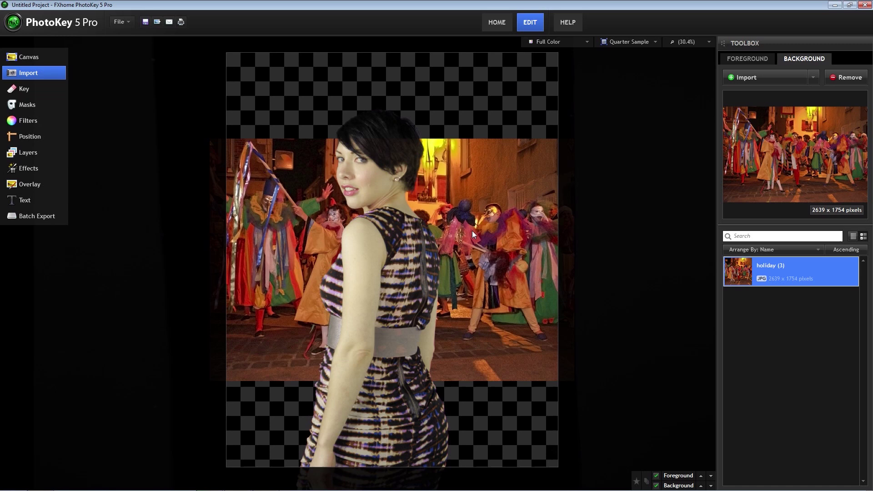
Scale the background up to about 175.97% to fill the canvas
click(28, 139)
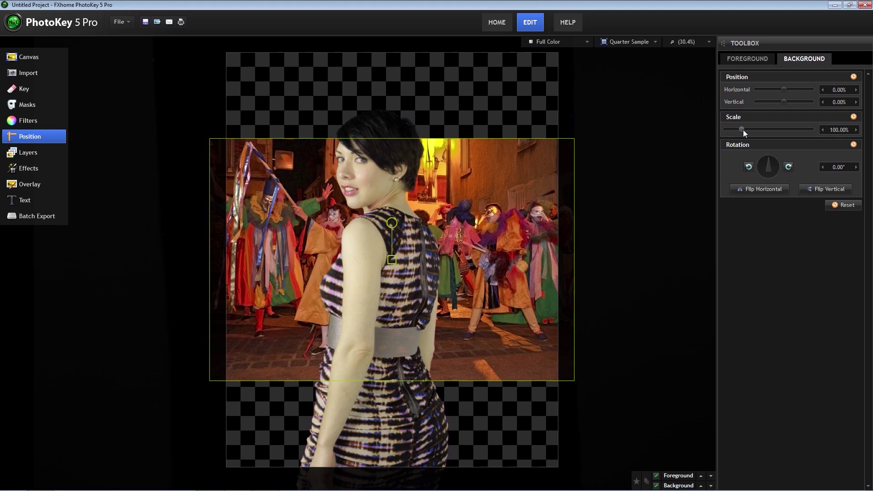
drag(743, 130, 755, 126)
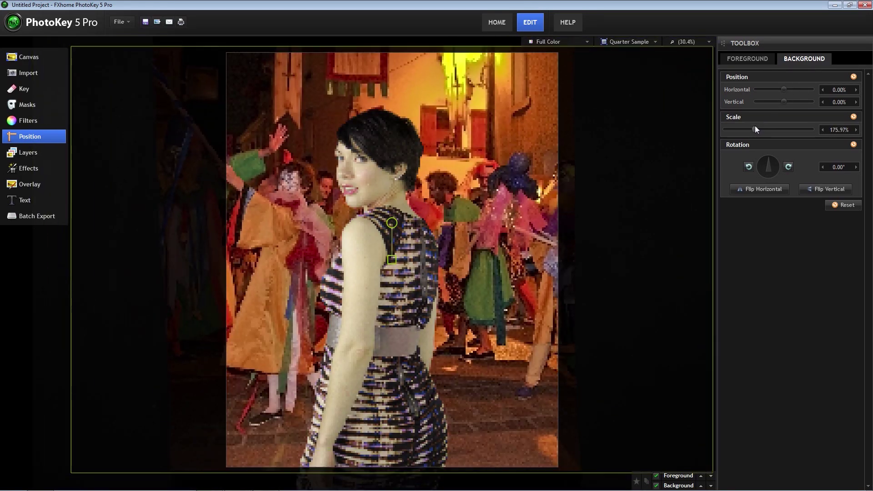
Add a background Defocus with Bloom 25% and Blur 25
click(40, 119)
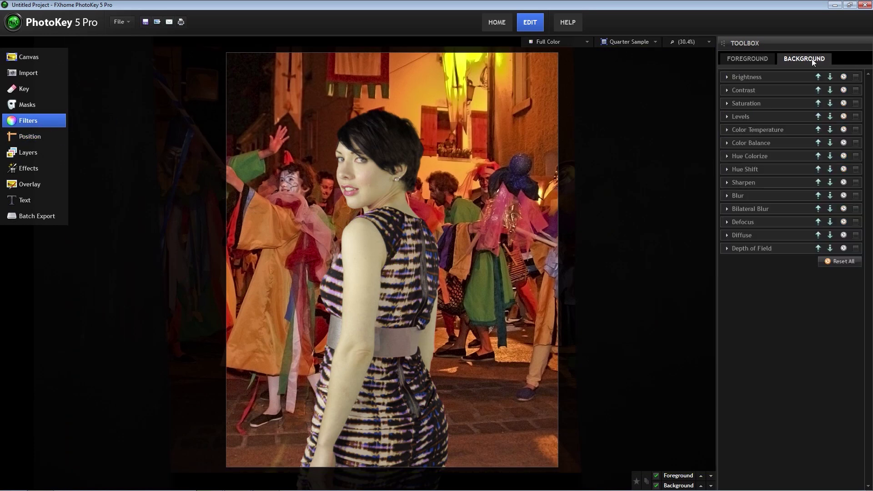
click(727, 222)
click(828, 247)
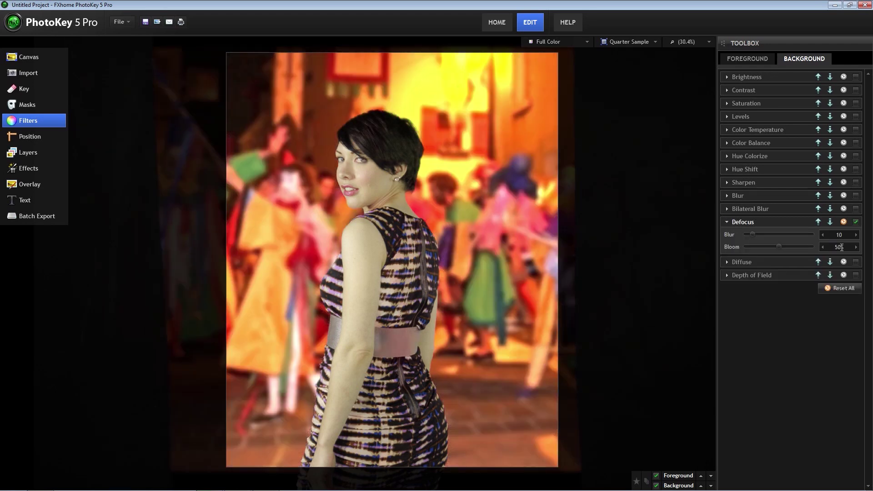
text(25)
key(Return)
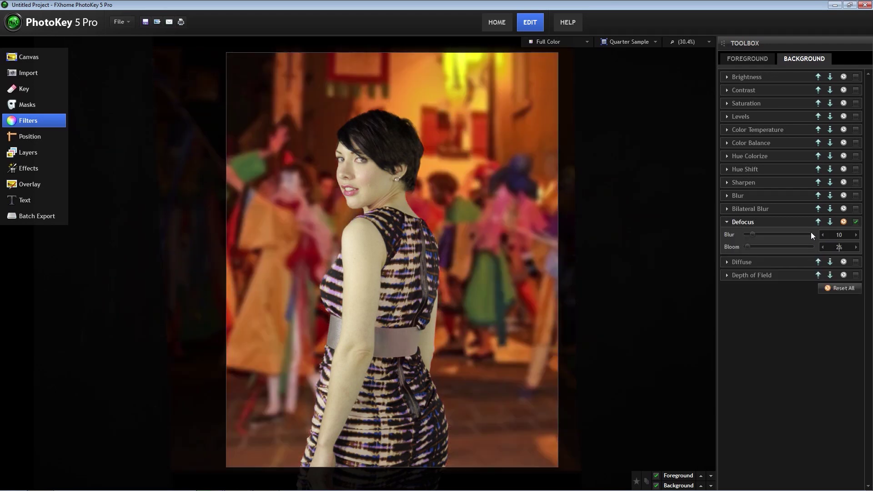
click(830, 235)
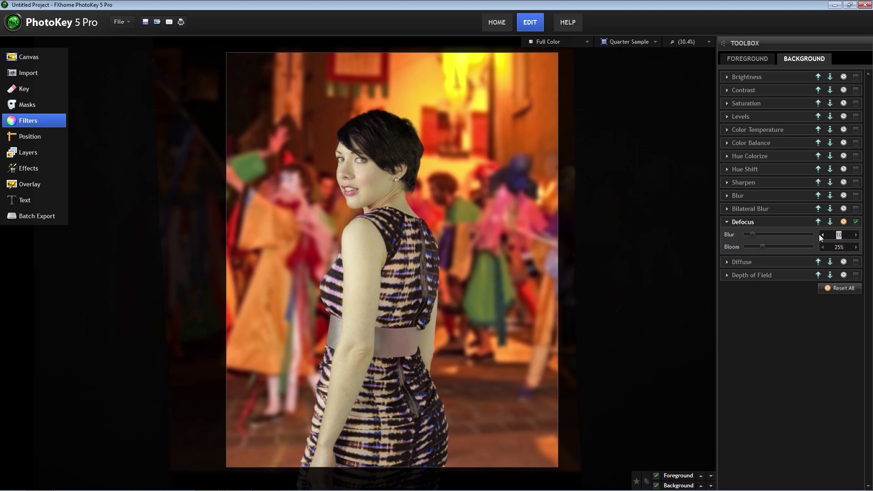
text(25)
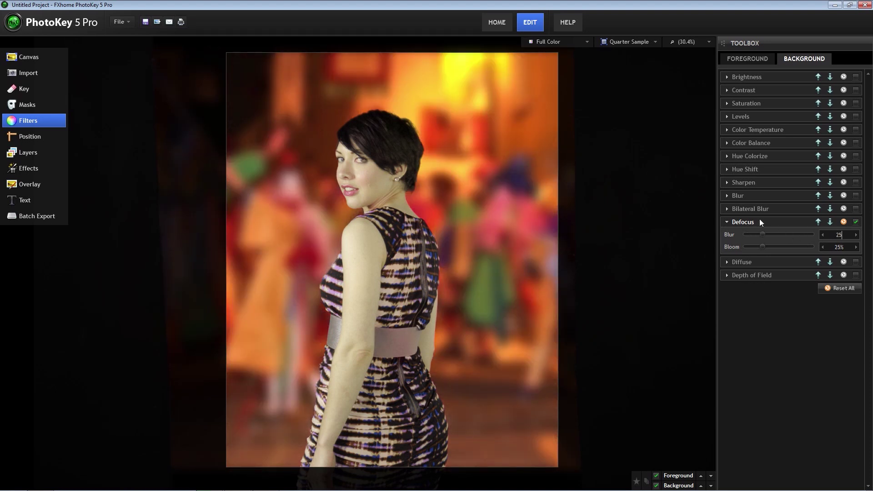
Add background Levels with the Black level at 15%
click(726, 117)
click(847, 130)
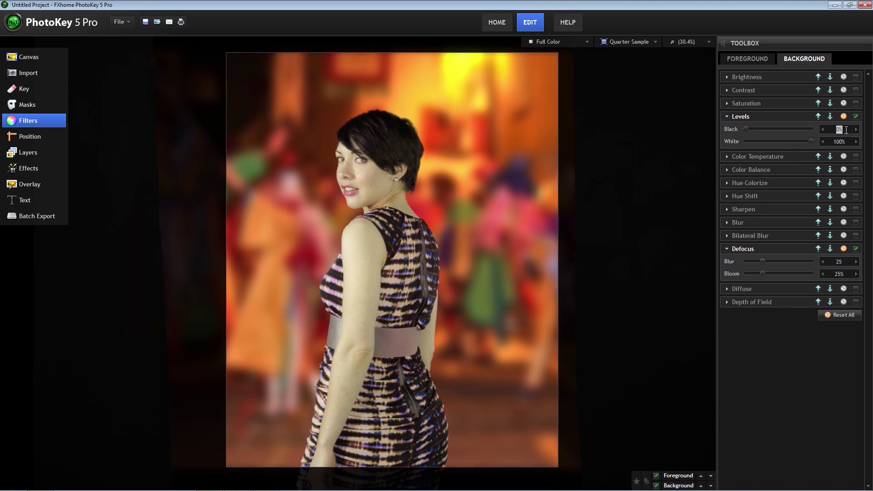
text(15)
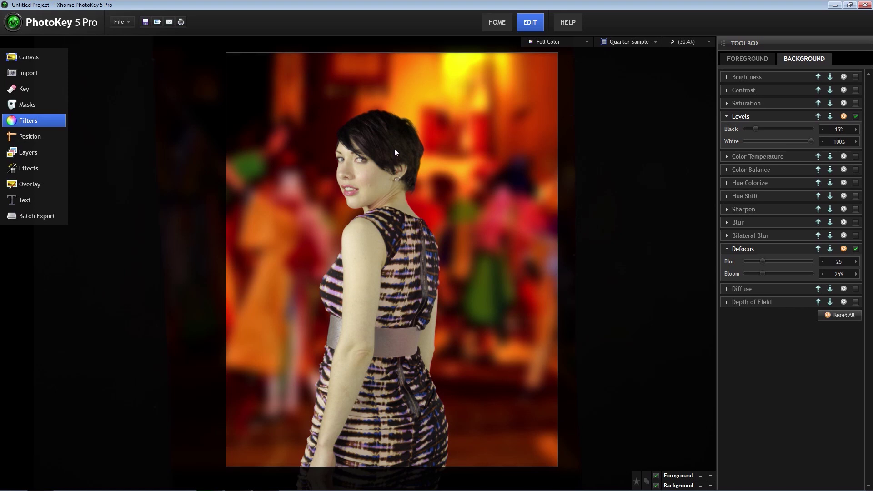
Give the foreground model Levels with Black 20% and White 93%
click(733, 59)
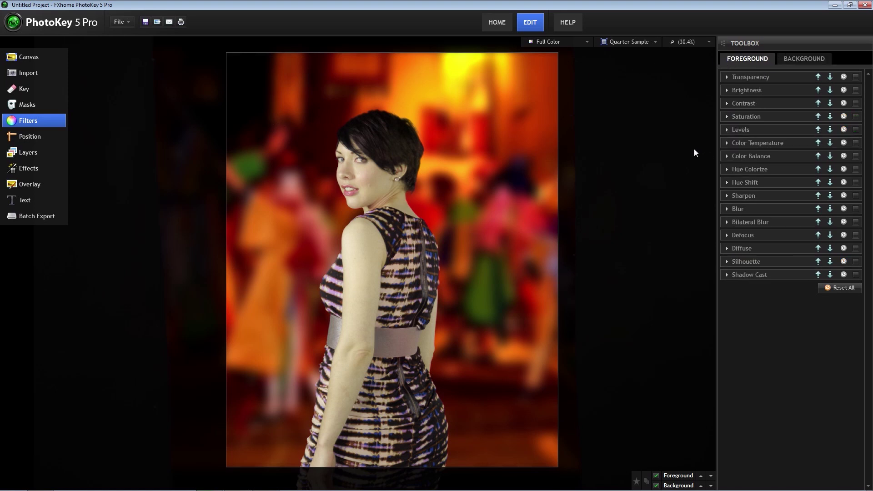
click(728, 130)
click(839, 142)
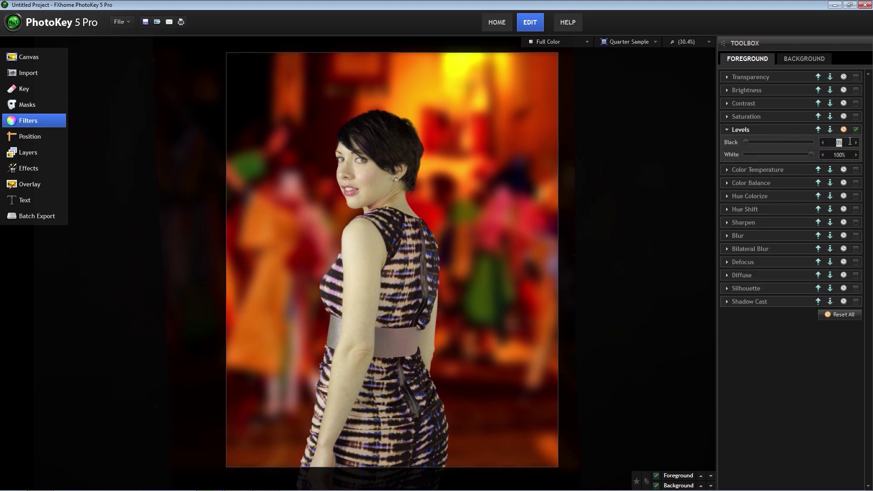
text(20)
key(Return)
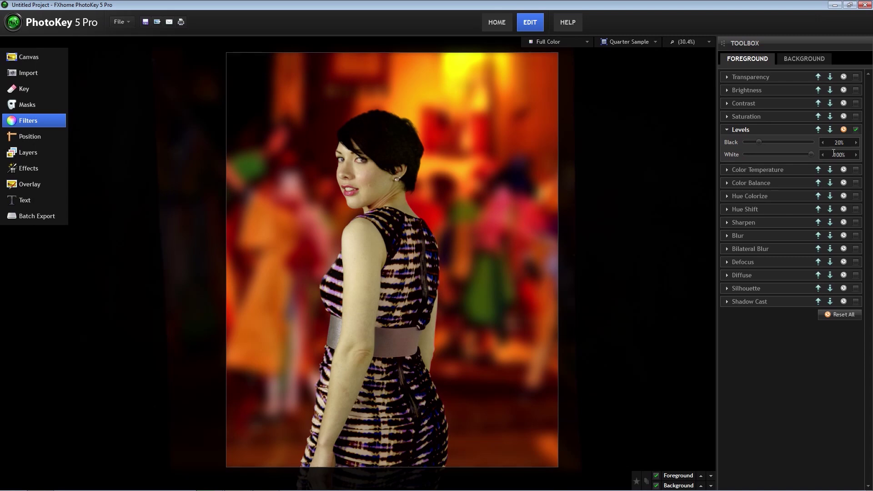
click(847, 154)
text(93)
key(Return)
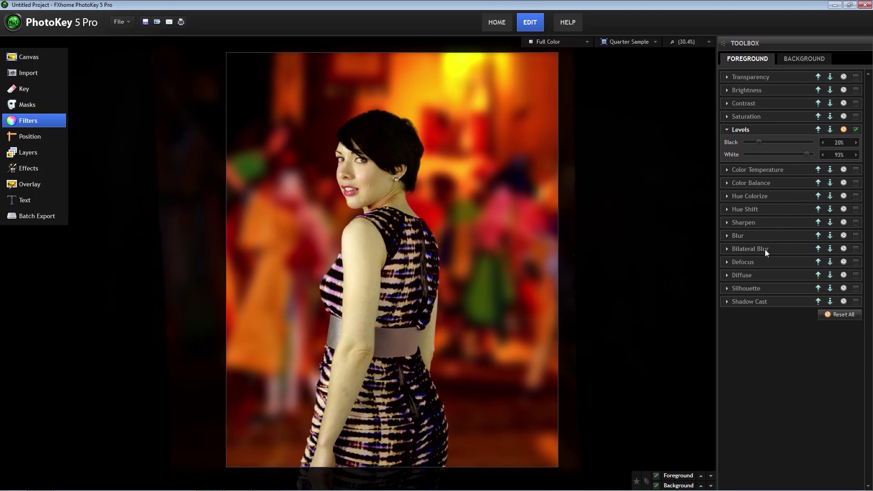
Add a Color Temperature adjustment to the model set to 5200K
click(727, 170)
drag(751, 182, 745, 183)
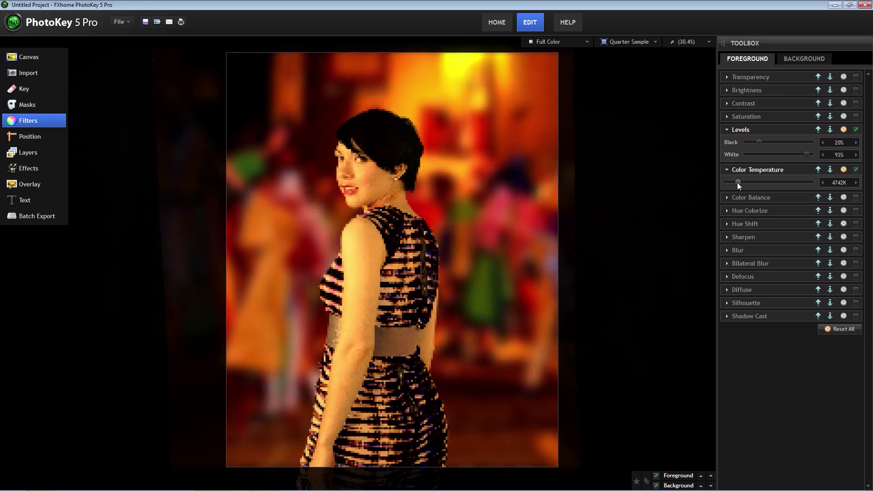
drag(737, 182, 761, 179)
click(841, 183)
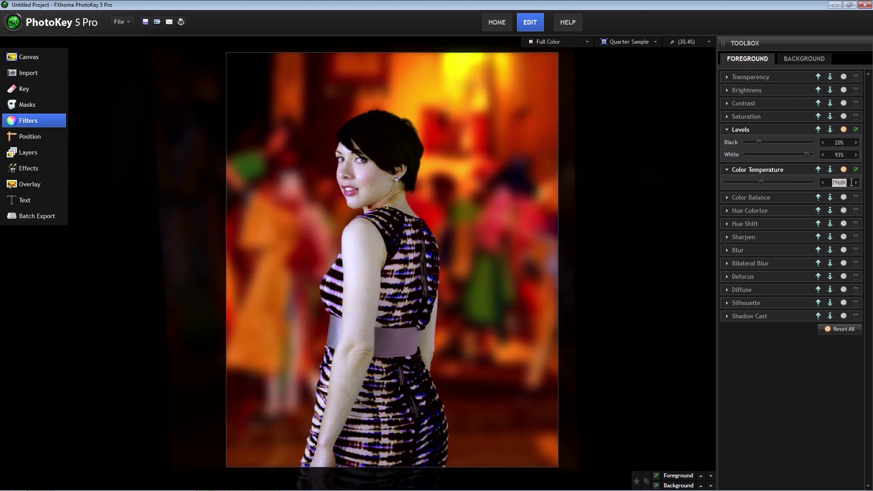
text(5200)
key(Return)
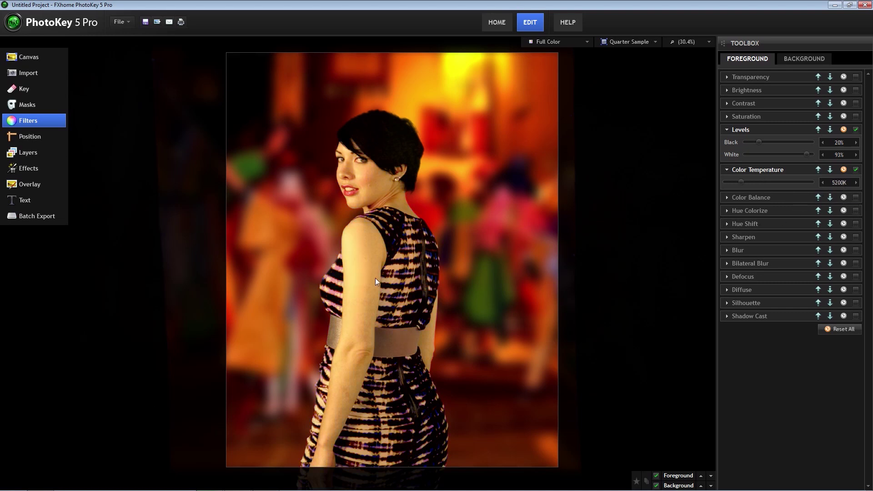
Set the model's saturation to 1.20
click(728, 117)
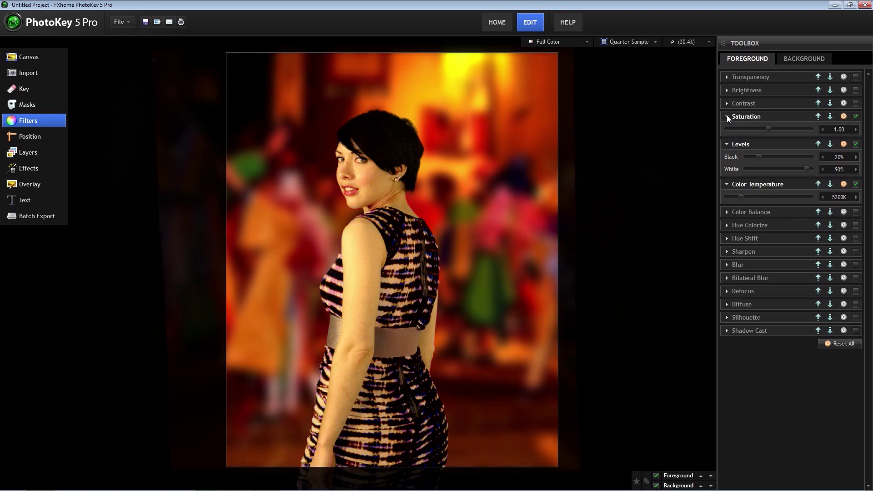
click(842, 132)
drag(843, 132, 840, 133)
text(20)
key(Return)
Add a Bilateral Blur to the model with its Blur lowered to 6
click(726, 278)
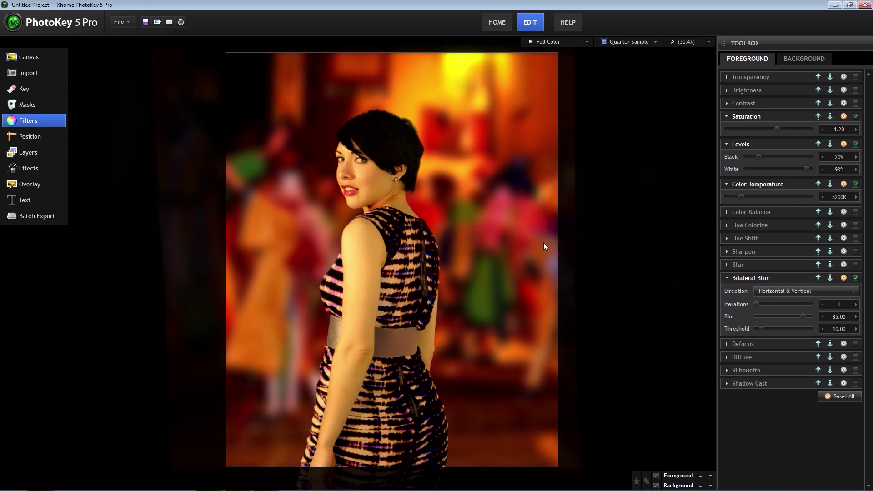
drag(844, 316, 829, 315)
text(6)
Enable a Normal black Vignette to darken the composite's edges
click(33, 169)
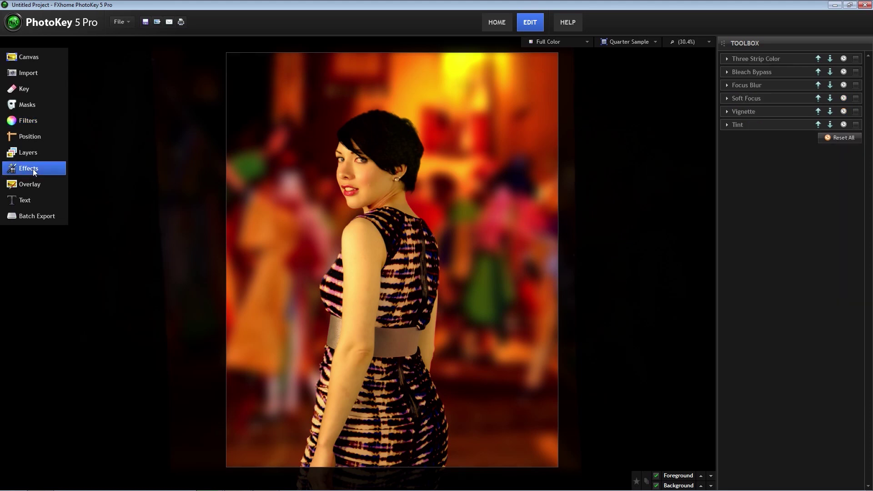
click(728, 112)
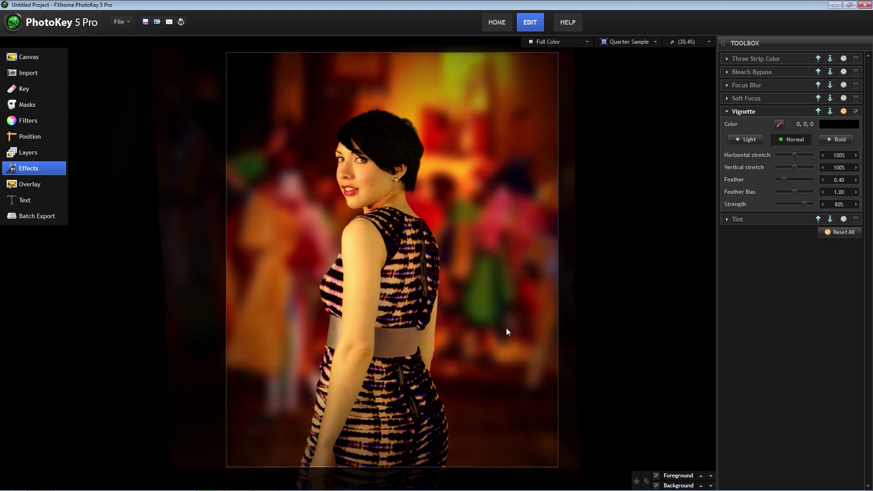
Import Magazine (7).png, the RollaStone cover, as the overlay image
click(39, 189)
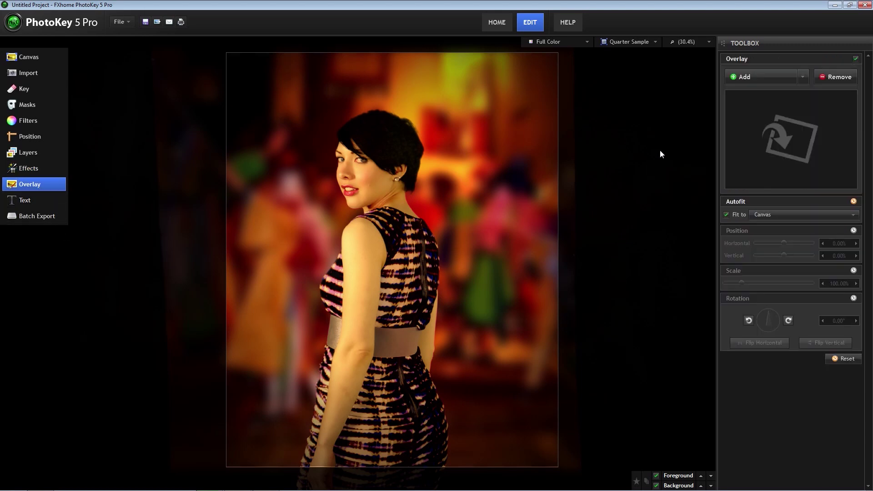
click(774, 76)
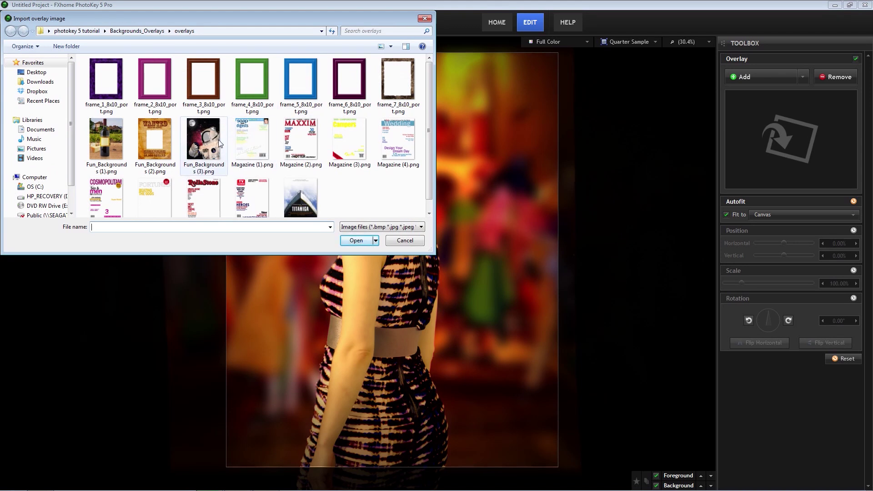
click(118, 199)
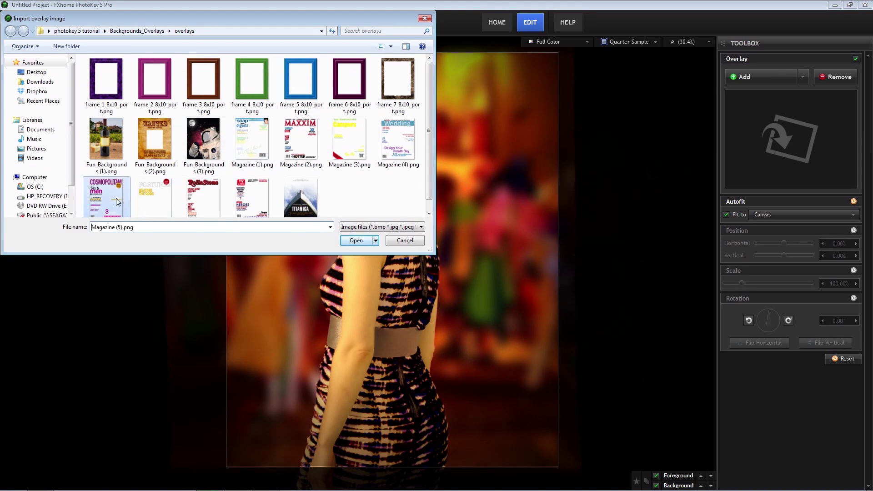
click(203, 191)
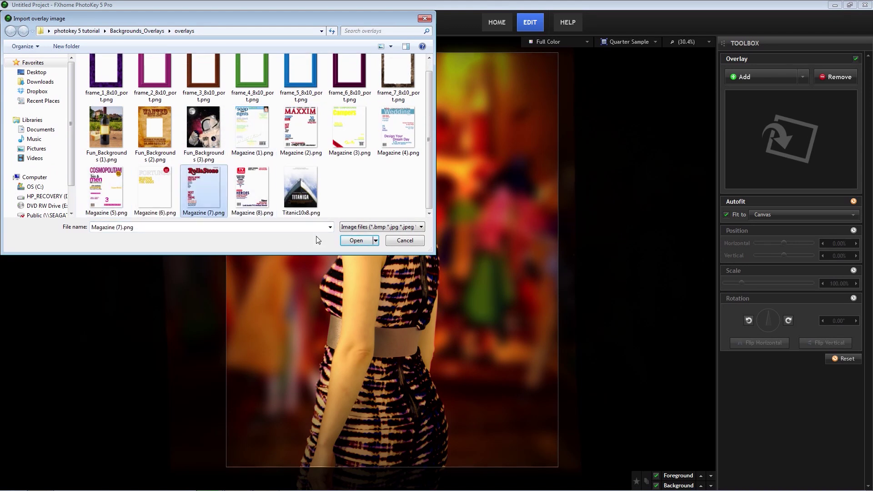
click(356, 241)
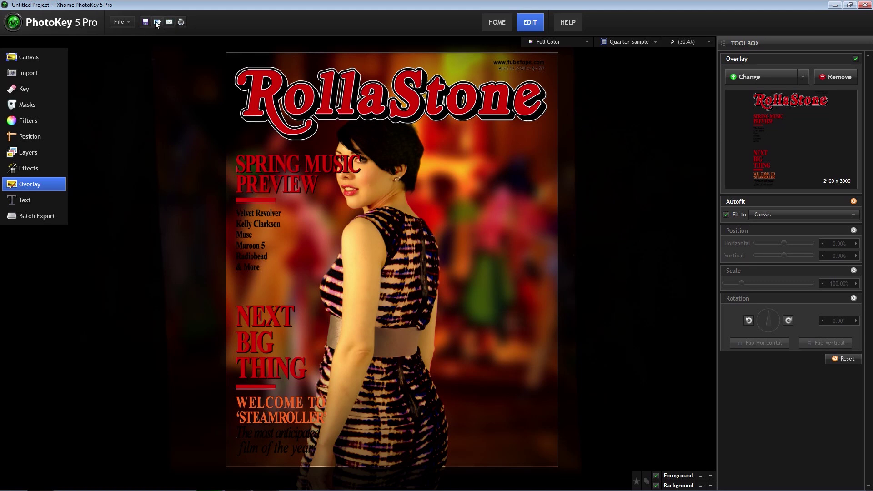
Move the woman right on the magazine cover to about Horizontal 8.55%, Vertical -1.02%
click(47, 218)
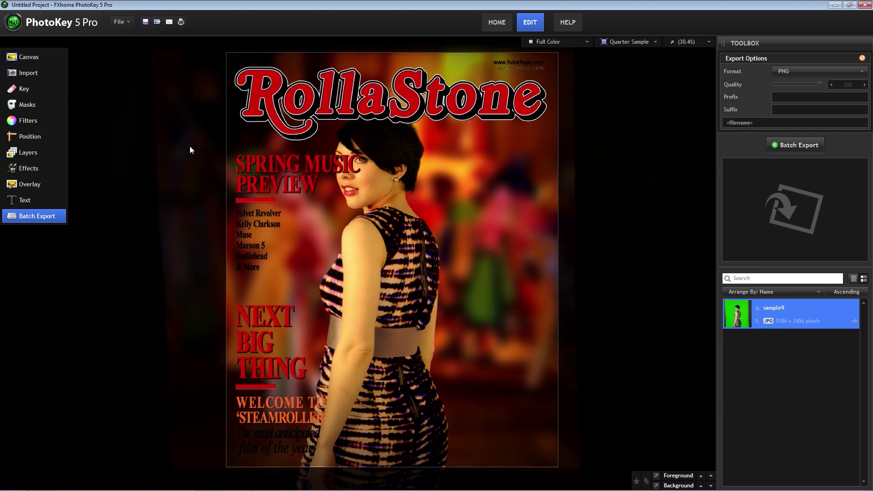
click(26, 135)
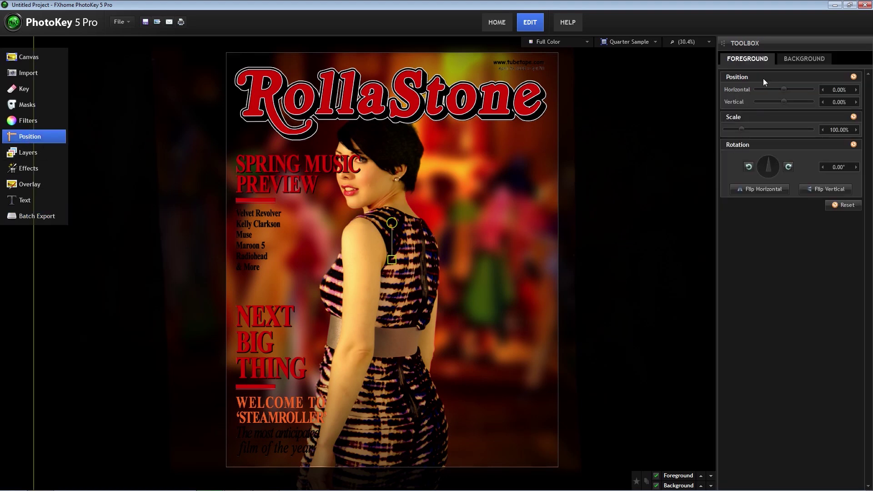
drag(378, 284, 426, 280)
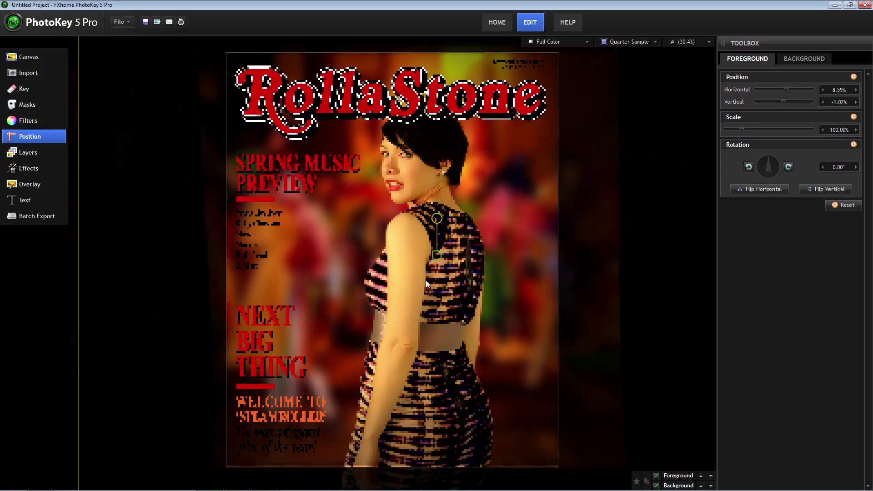